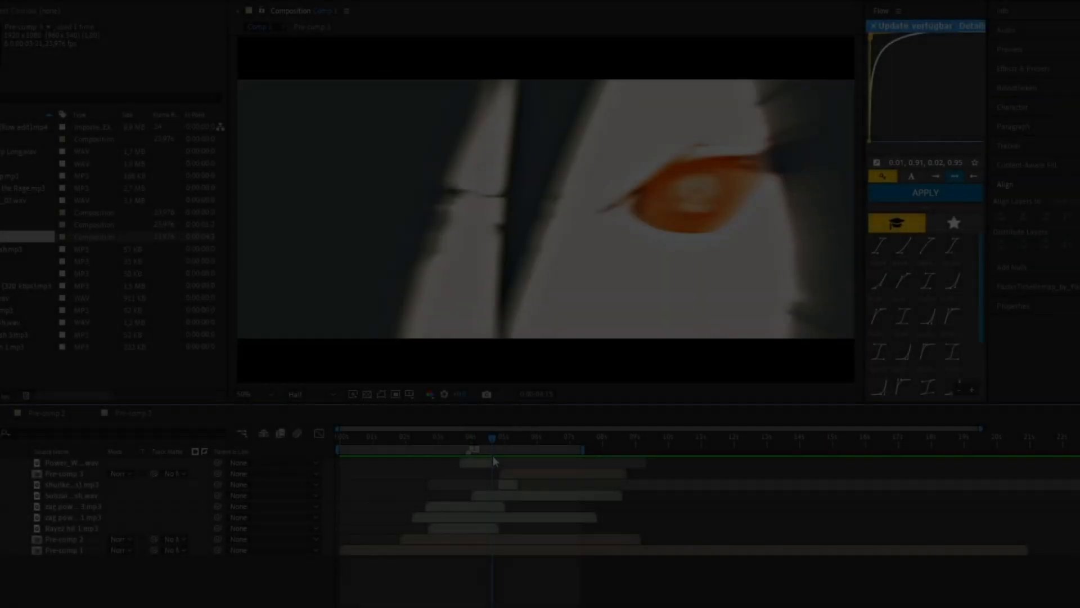
Scrub and play back the stretch of Comp 1 between about 3 and 5 seconds to review the sound effects
left_click_drag(493, 456, 521, 458)
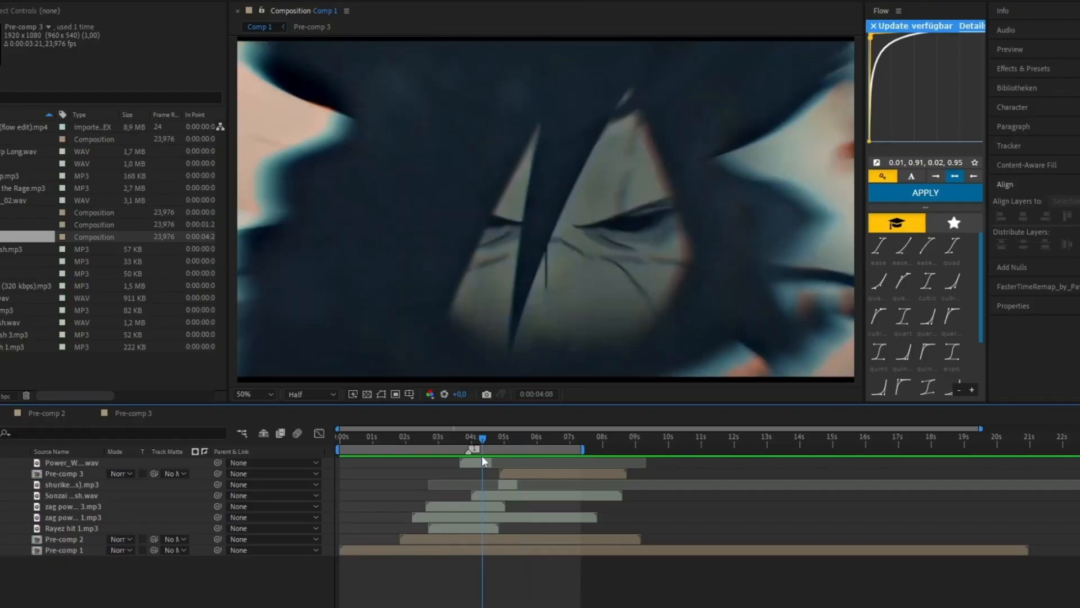
left_click_drag(482, 458, 561, 498)
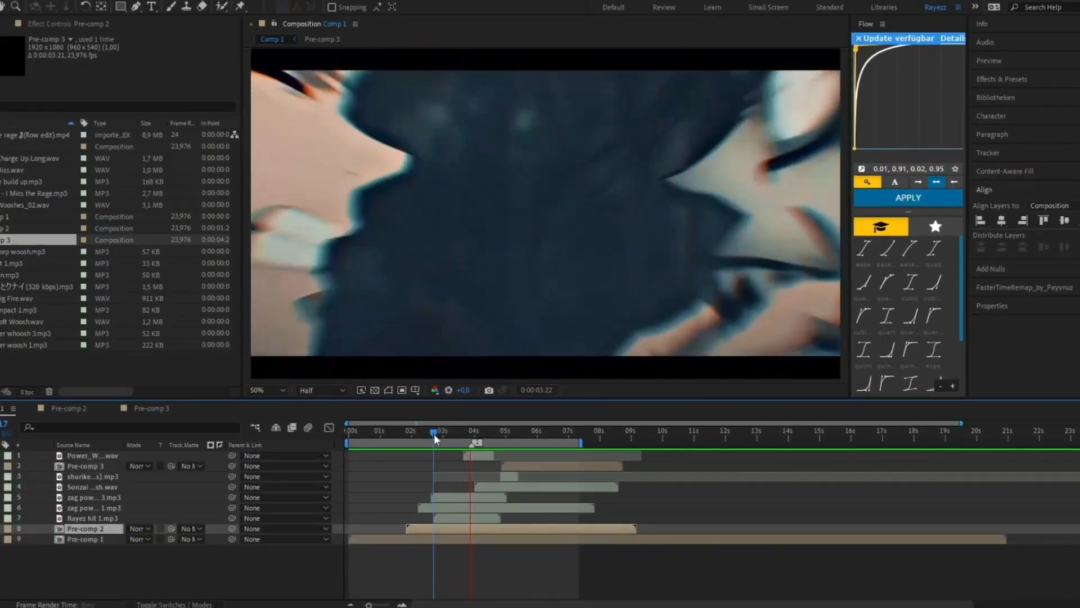
left_click(429, 453)
key("space")
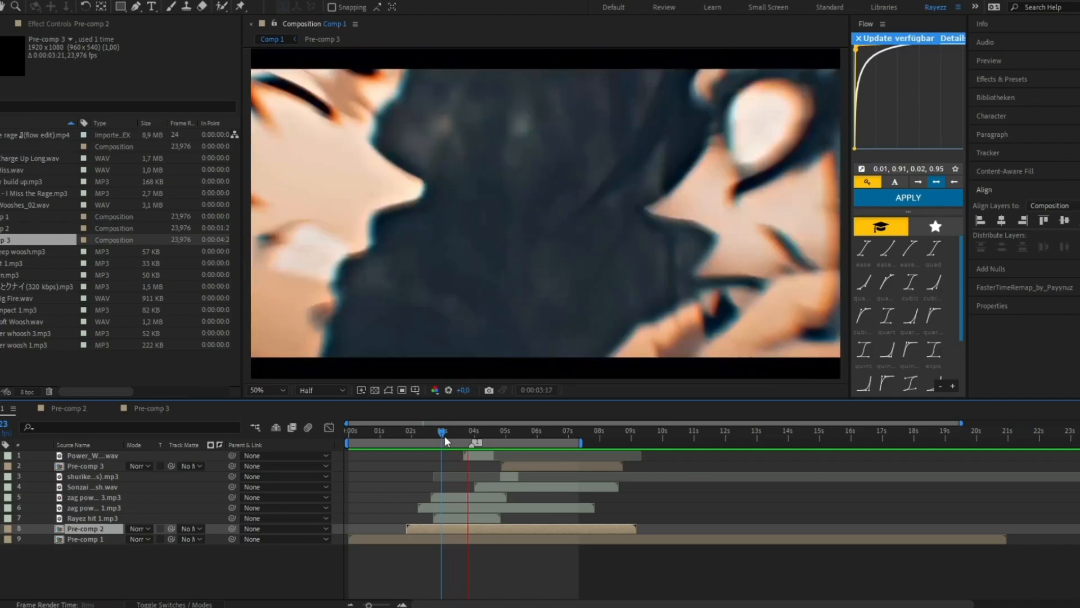
key("space")
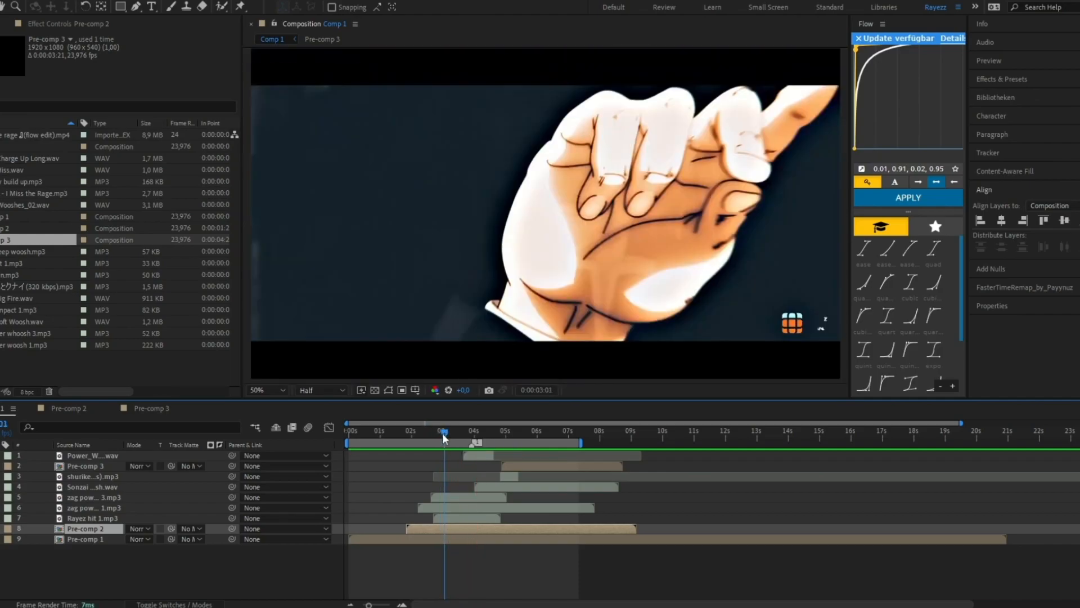
Reveal the audio waveform of the Rayez hit 1.mp3 layer in an enlarged timeline view
left_click(475, 517)
key("l")
key("l")
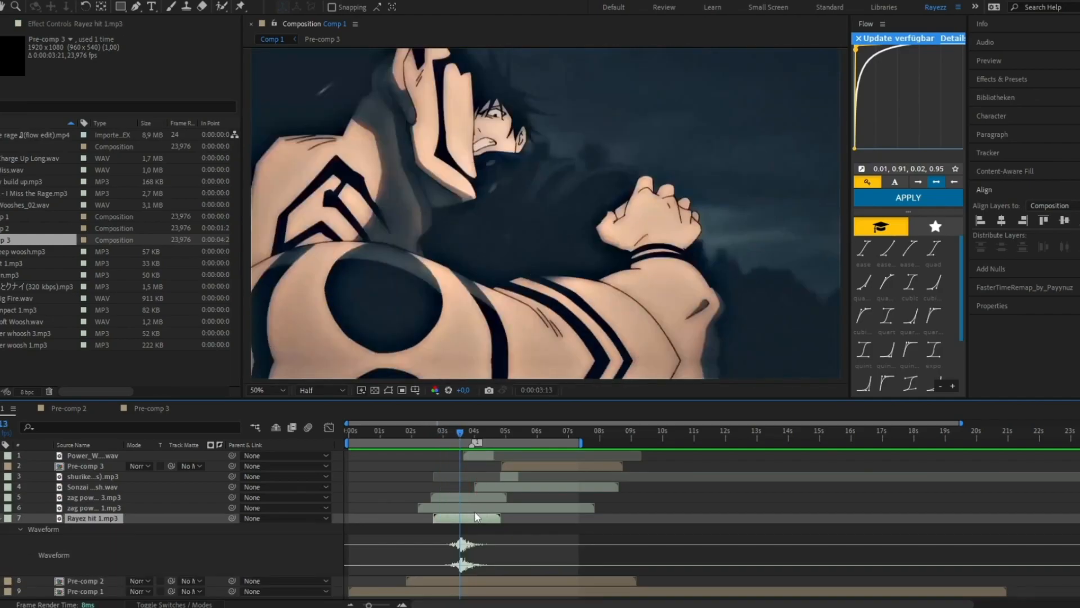
left_click(404, 604)
left_click(404, 604)
Shift the Rayez hit 1.mp3 layer slightly later in time and play back the mistimed hit
left_click_drag(459, 432, 478, 448)
left_click_drag(485, 523, 494, 524)
left_click(416, 435)
key("space")
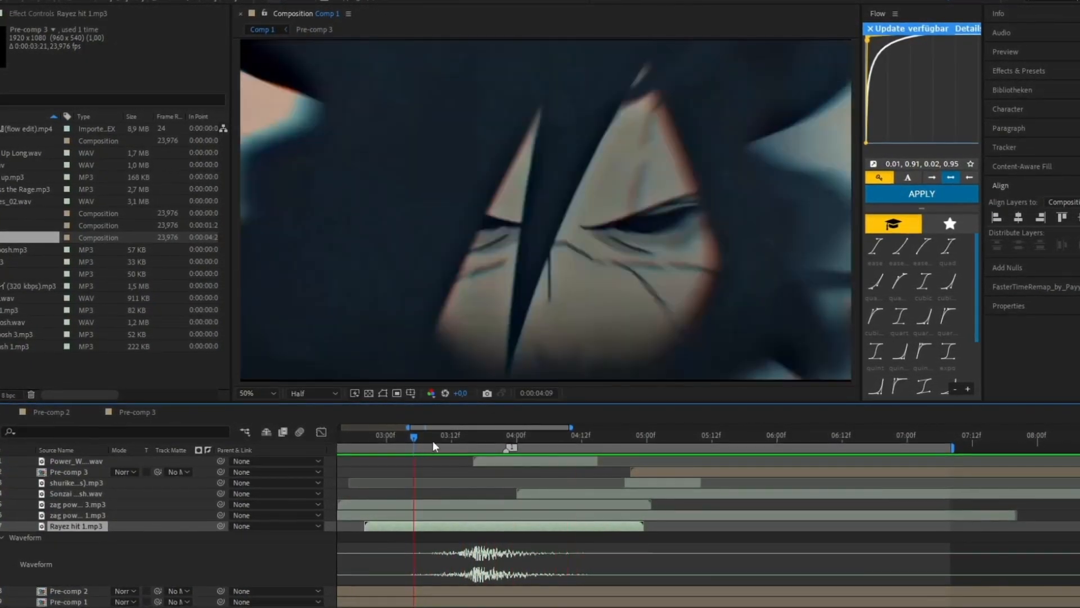
Move the Rayez hit 1.mp3 layer earlier so its waveform peak lines up with 0:00:03:13, and play it back
left_click(444, 444)
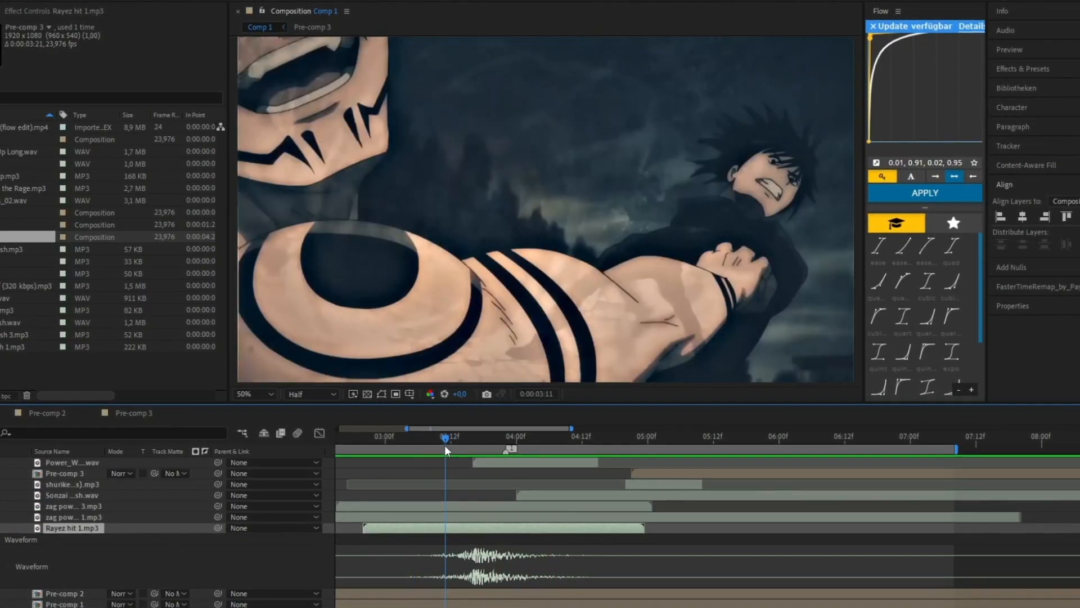
left_click_drag(445, 446, 456, 445)
left_click_drag(493, 528, 474, 531)
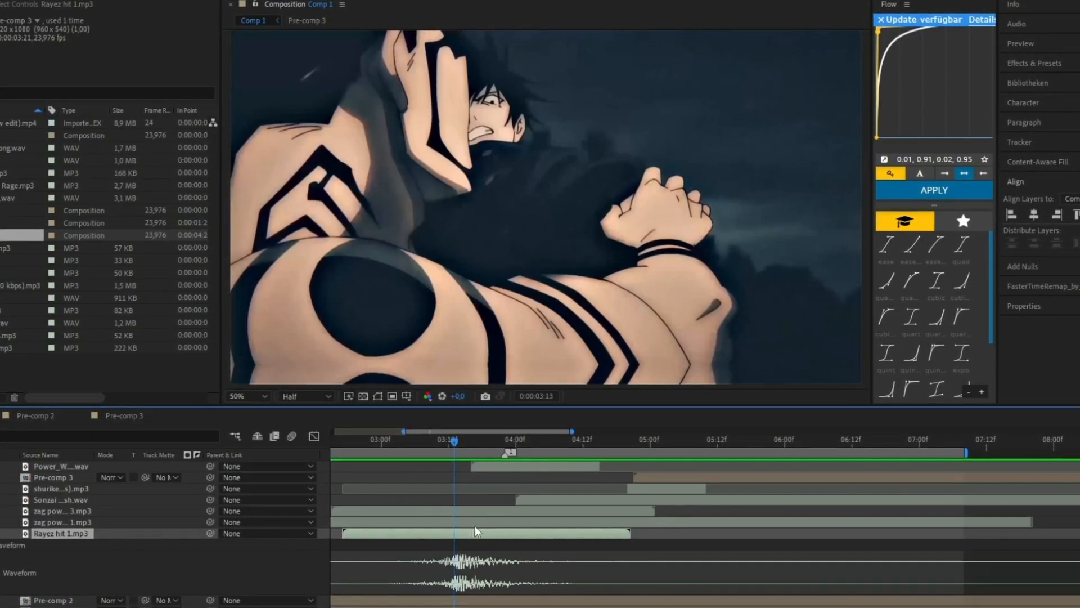
mouse_move(455, 449)
left_mouse_down()
mouse_move(454, 458)
mouse_move(437, 452)
left_mouse_up()
key("space")
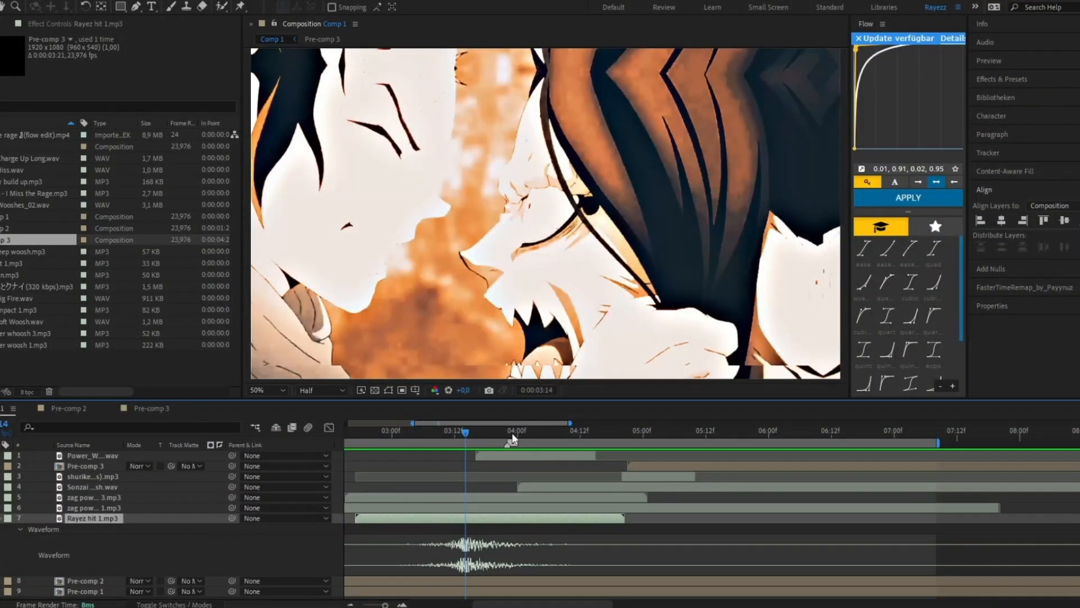
Check the impact frames around 0:00:03:13 to 0:00:03:15 against the Rayez hit 1.mp3 waveform, and collapse the waveform
left_click_drag(465, 432, 468, 442)
left_click(461, 434)
left_click_drag(456, 437, 460, 439)
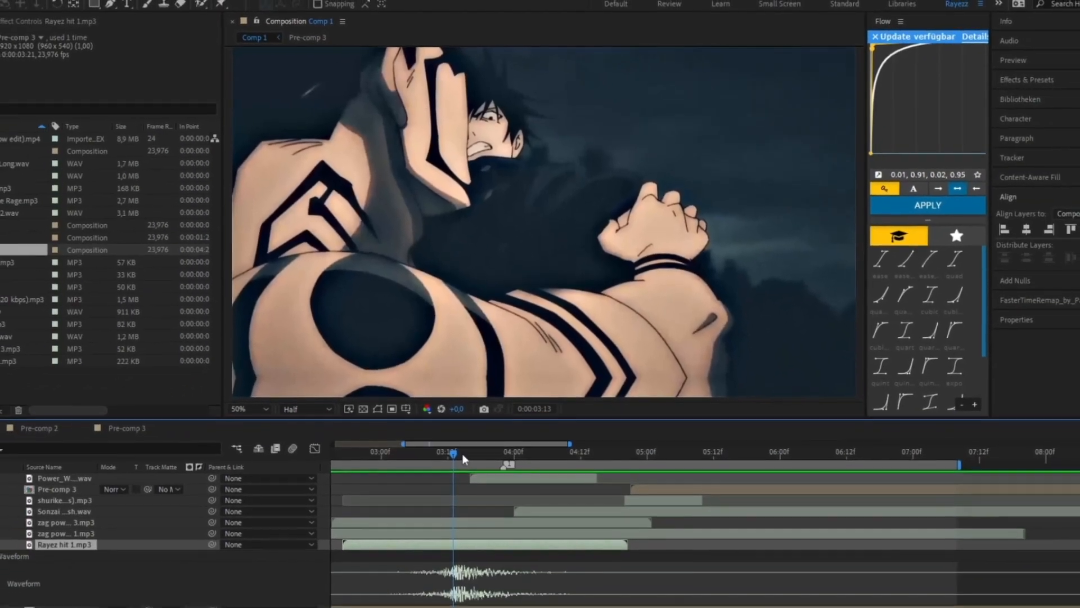
left_click(432, 560)
mouse_move(462, 452)
left_mouse_down()
mouse_move(503, 454)
mouse_move(448, 440)
mouse_move(475, 446)
left_mouse_up()
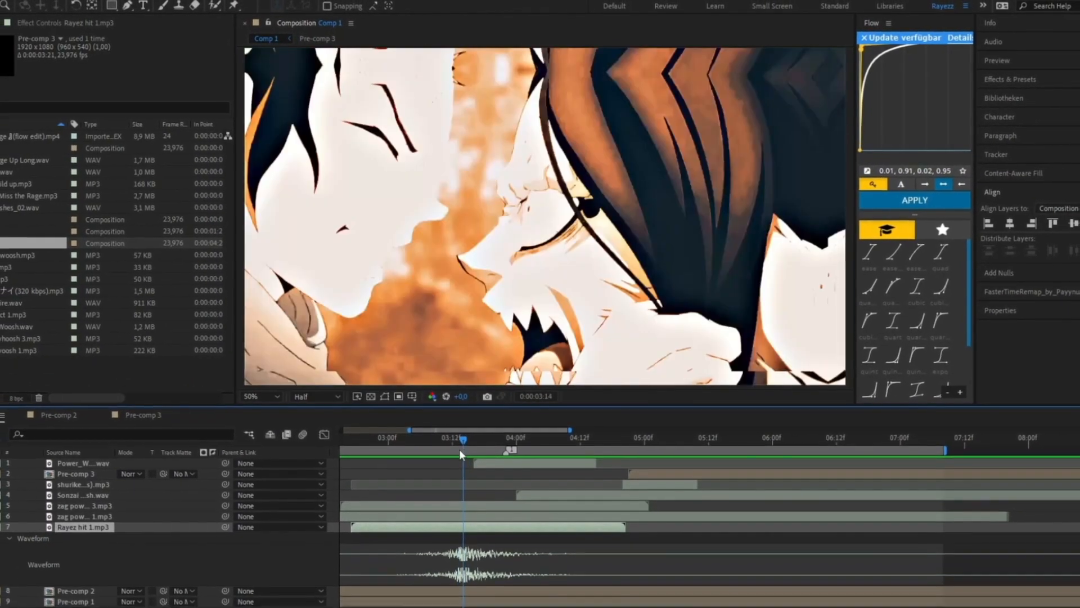
left_click(1, 519)
left_click_drag(455, 447, 466, 470)
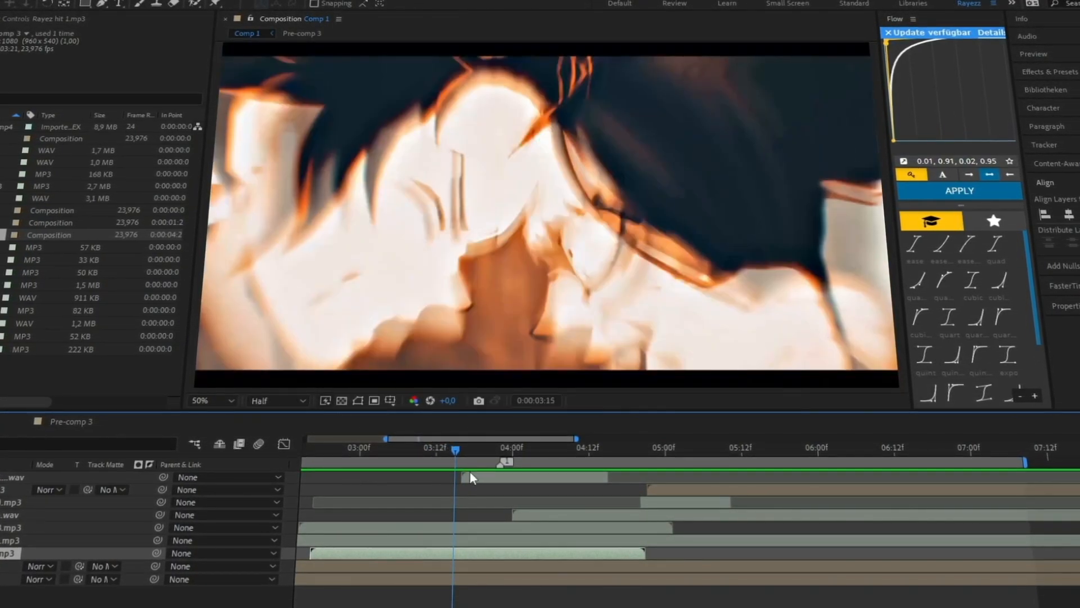
Inspect the waveform of the Power_Wooshes_02.wav layer with the playhead at 0:00:03:17
left_click(469, 474)
left_click(460, 459)
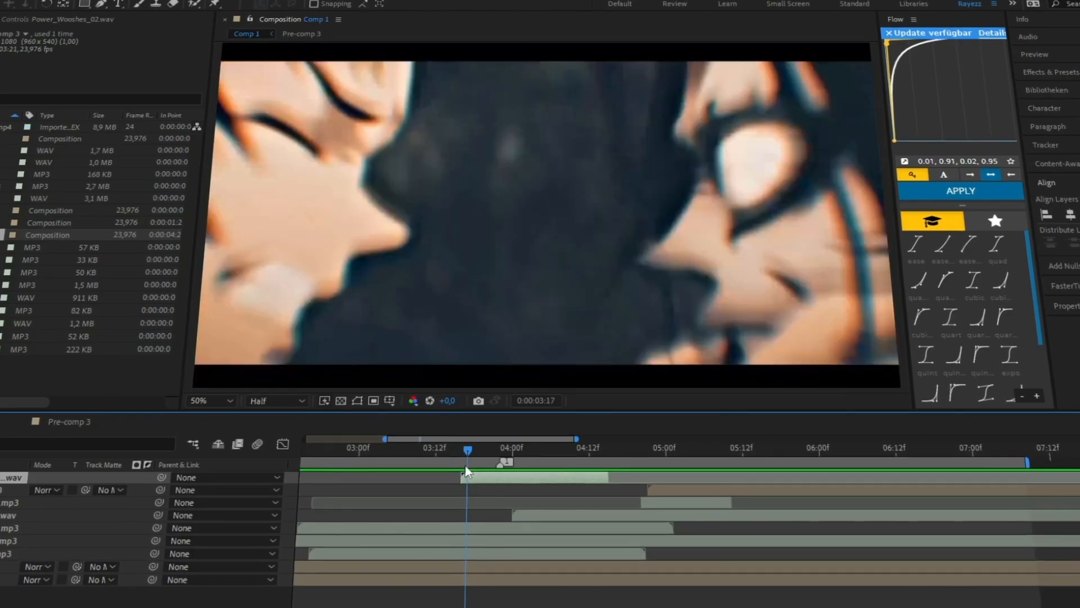
key("l")
key("l")
key("l")
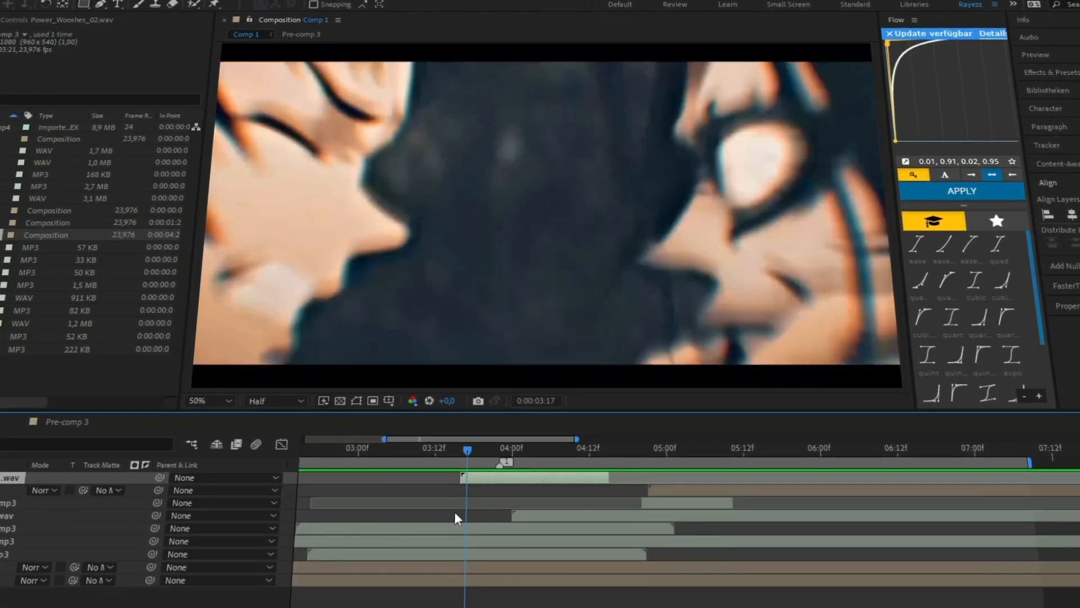
Compare the waveforms of the zag power whoosh 3.mp3 and zag power woosh 1.mp3 layers around the 3-second mark
left_click(451, 529)
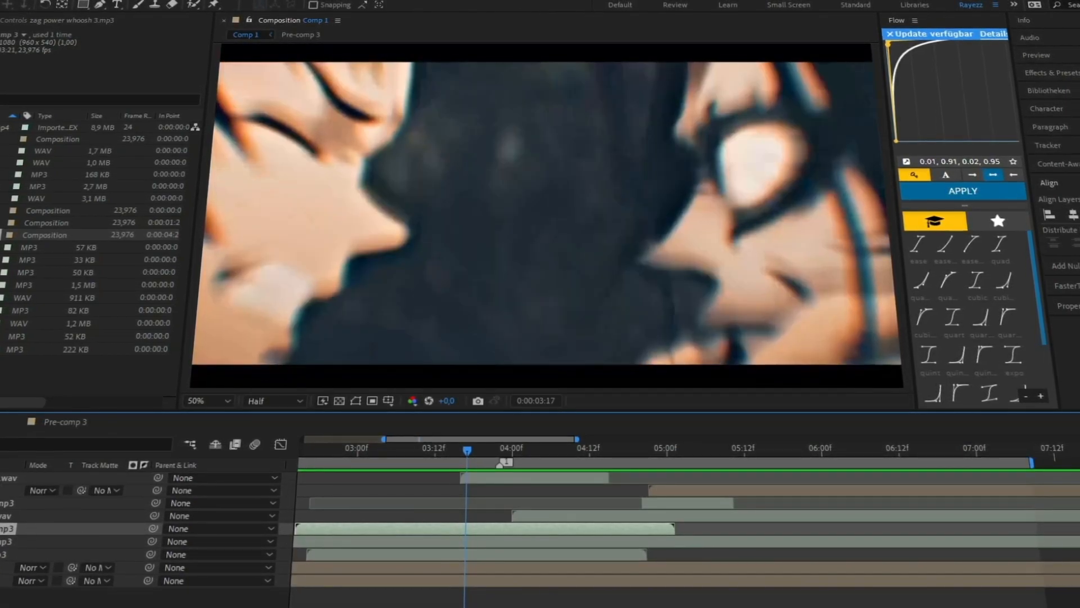
key("l")
key("l")
key("l")
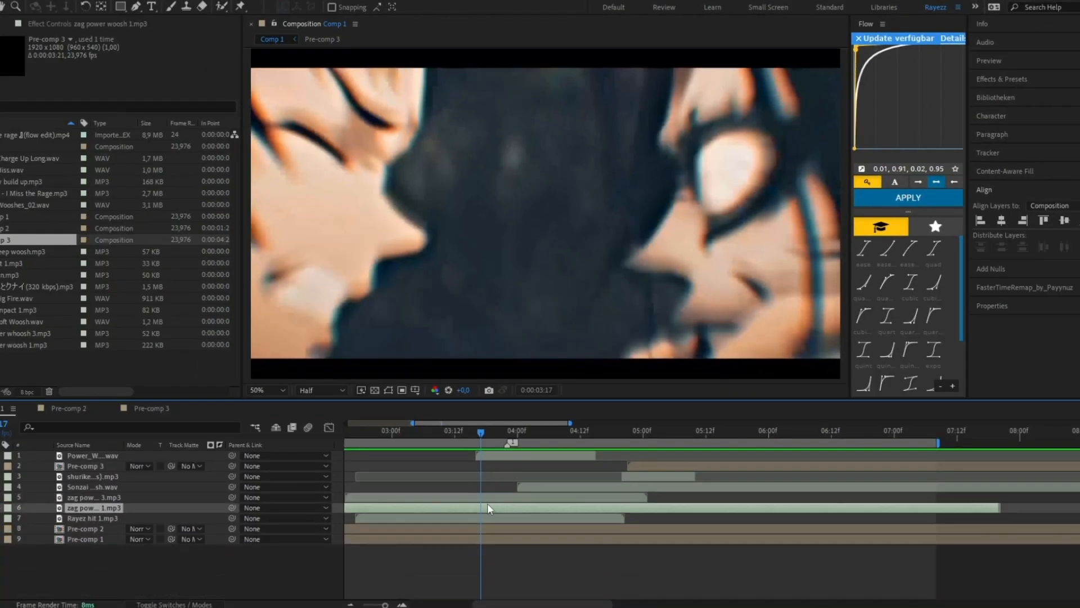
key("l")
key("l")
left_click_drag(482, 440, 408, 440)
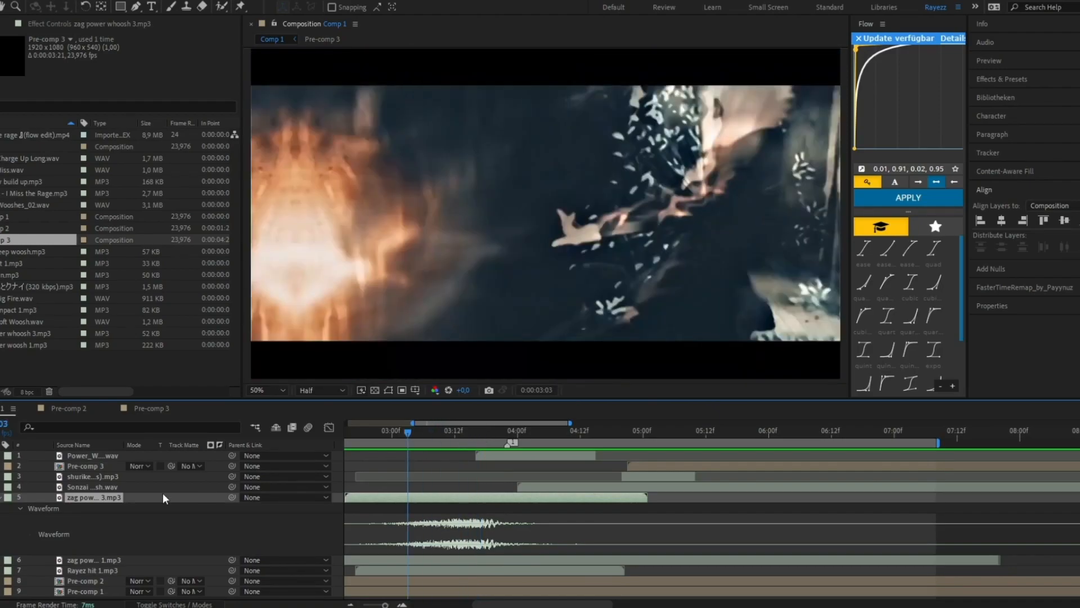
key("l")
Play and scrub through the transition from about 0:00:03:22 to 0:00:04:17 to review its sound effects
left_click(186, 528)
key("space")
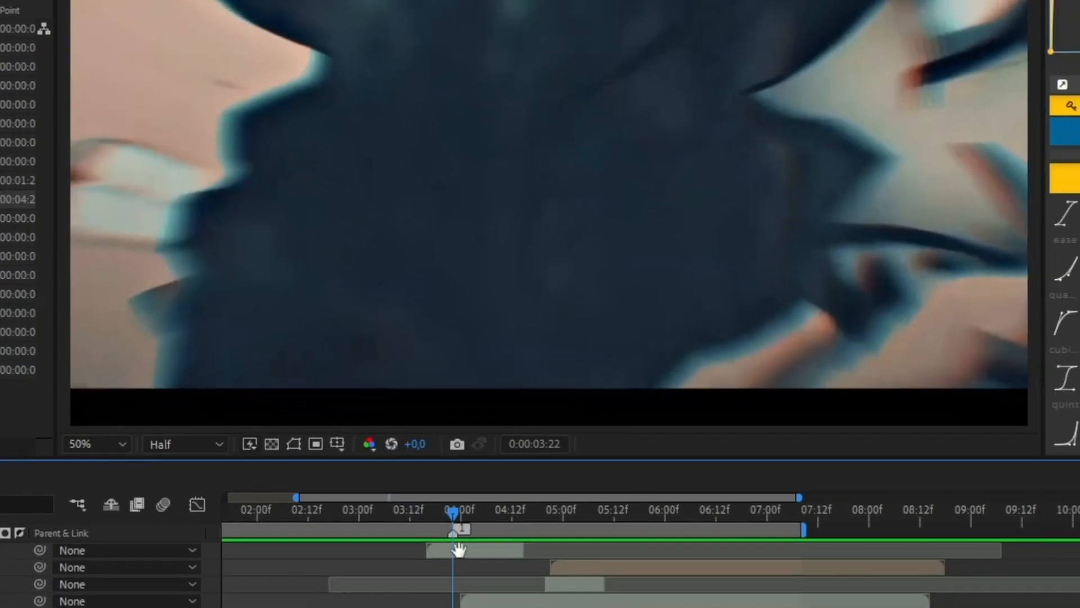
key("space")
left_click(511, 436)
left_click_drag(507, 464, 540, 495)
key("space")
left_click(482, 445)
key("space")
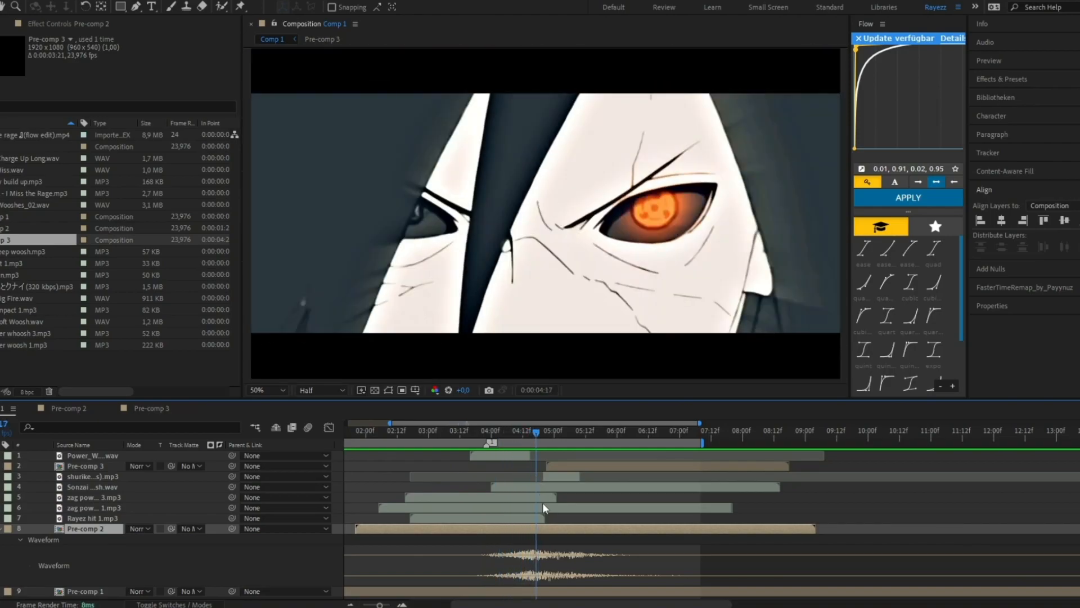
Open Pre-comp 2 and examine the timing of its Sharingan.mp3, slow build-up and Sonzai Impact 1.mp3 layers
double_click(546, 528)
left_click_drag(639, 432, 632, 447)
left_click(4, 455)
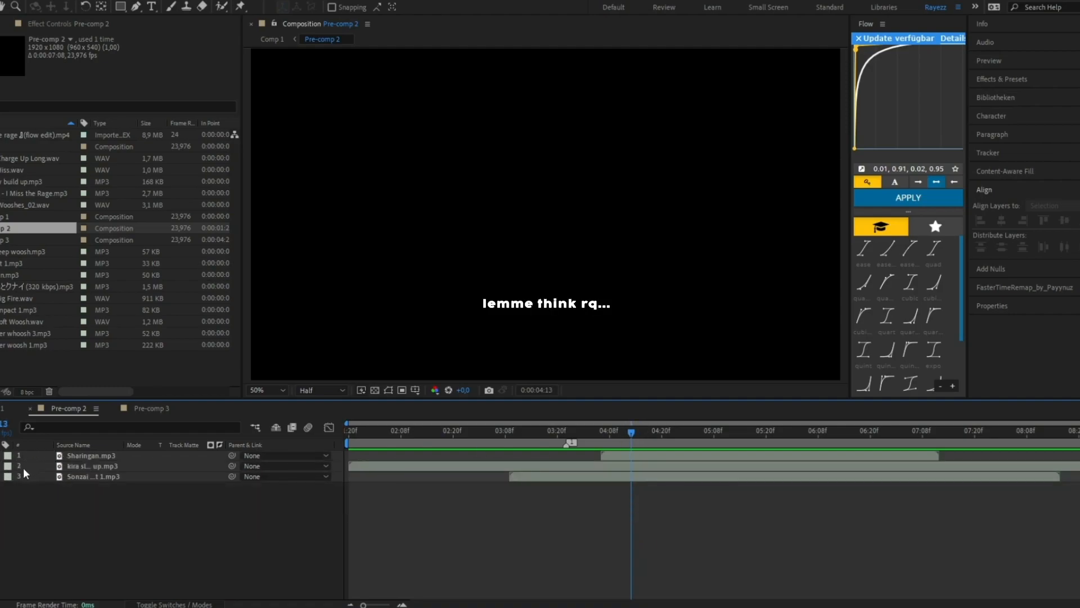
left_click_drag(585, 442, 561, 454)
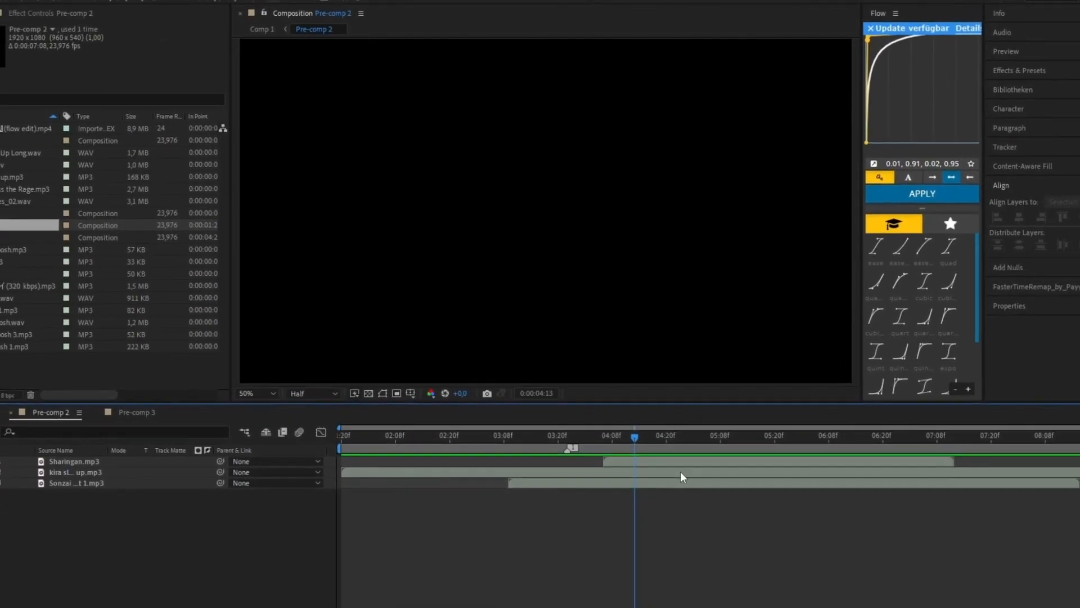
left_click(714, 530)
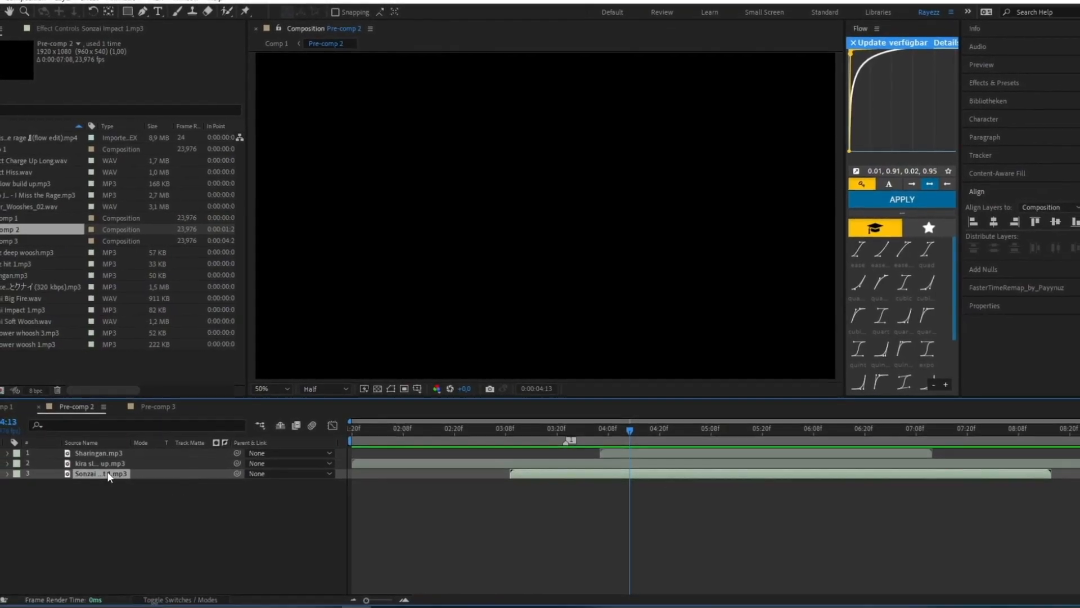
Return to Comp 1, play from 0:00:03:01, collapse the Pre-comp 2 waveform, and replay from 0:00:01:20
left_click(3, 408)
left_click_drag(462, 429, 431, 482)
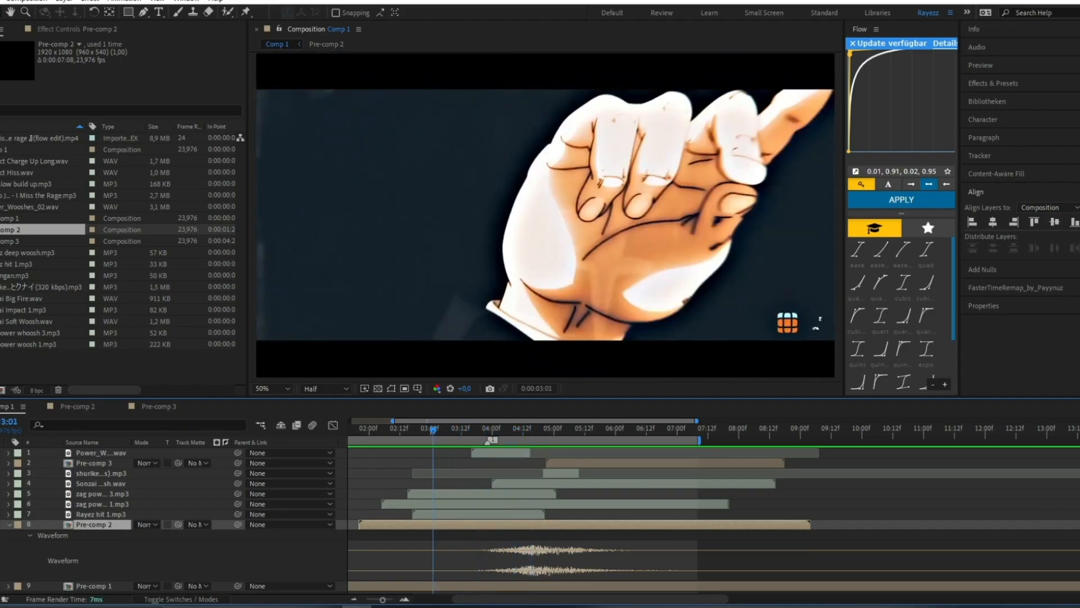
key("space")
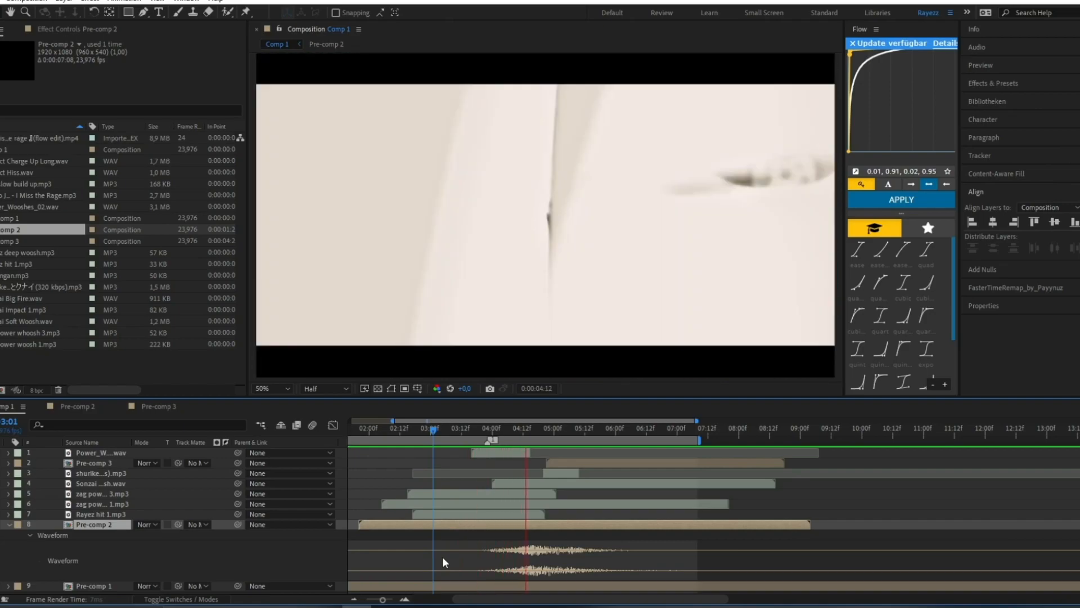
left_click(9, 524)
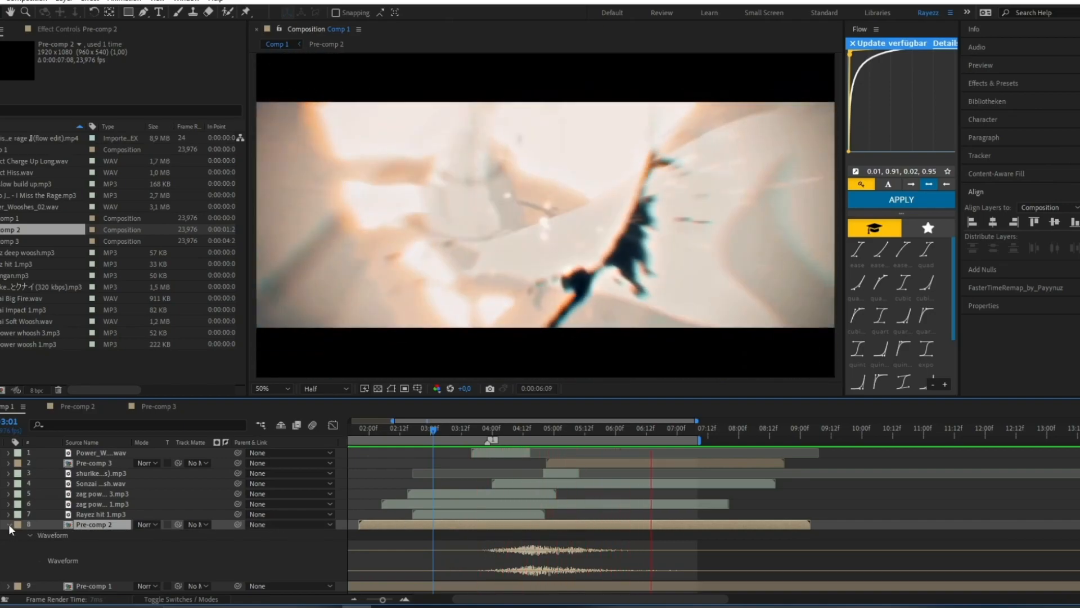
left_click_drag(460, 432, 359, 453)
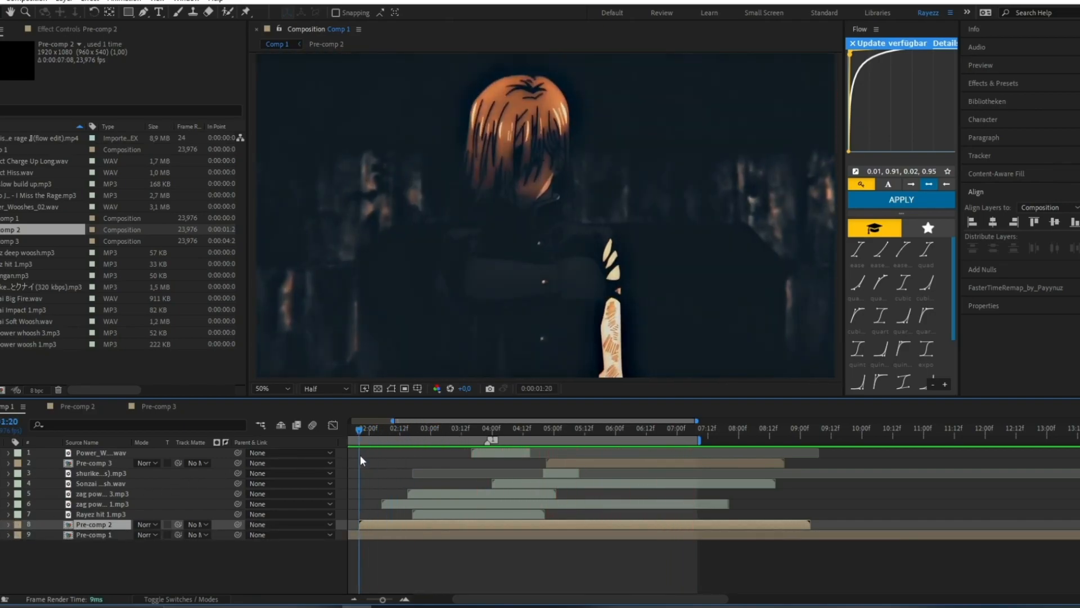
key("space")
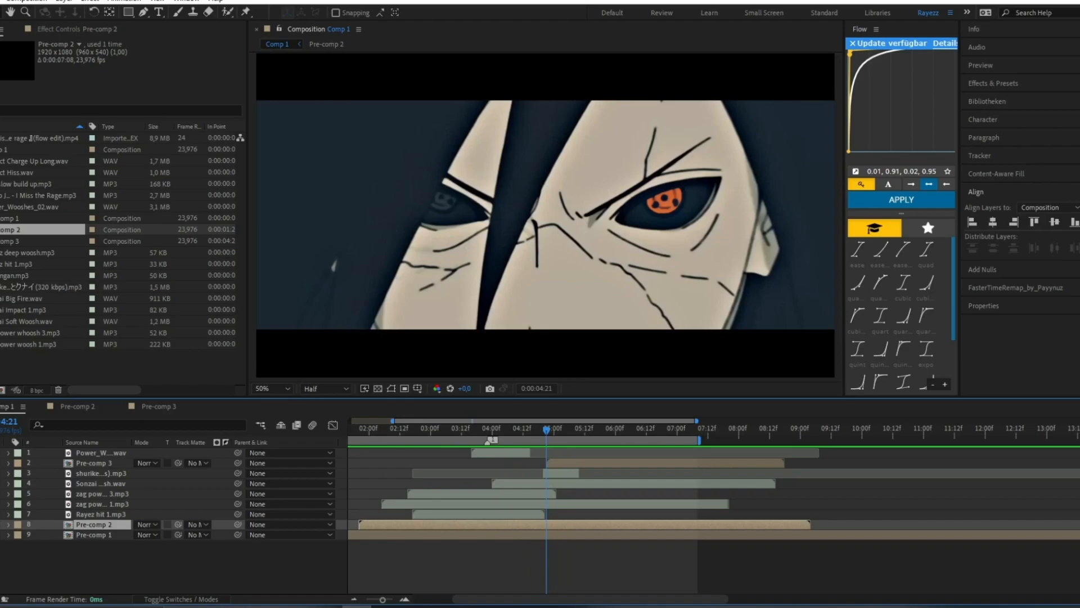
Reveal the shuriken sound layer's waveform and check it against the frames between 0:00:04:16 and 0:00:05:04
mouse_move(550, 427)
left_mouse_down()
mouse_move(573, 428)
mouse_move(536, 447)
mouse_move(569, 458)
mouse_move(535, 430)
mouse_move(553, 440)
left_mouse_up()
left_click(567, 475)
key("l")
key("l")
key("space")
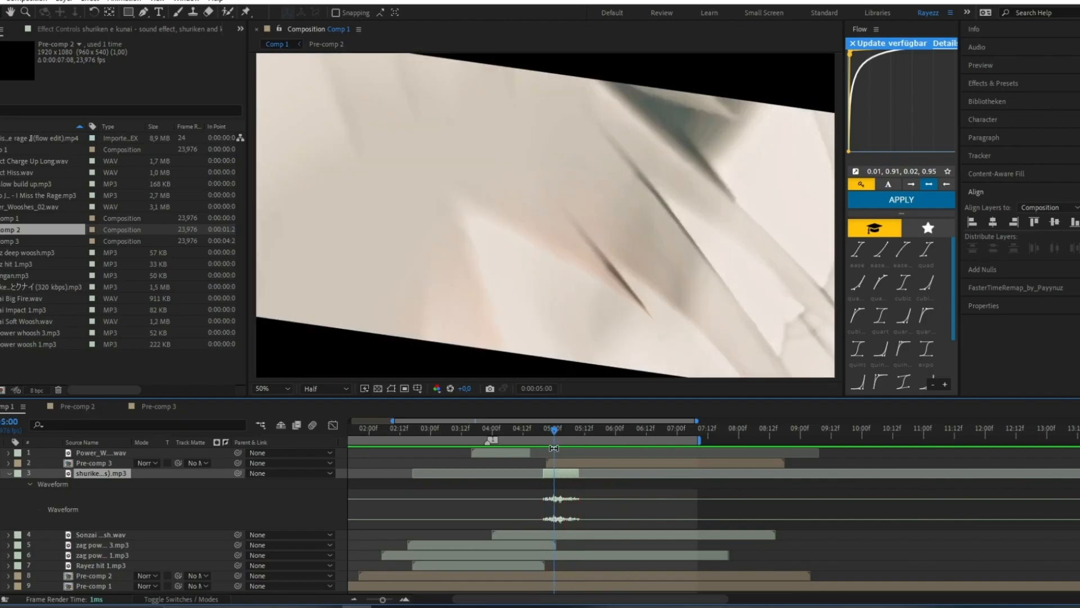
left_click_drag(553, 431, 565, 439)
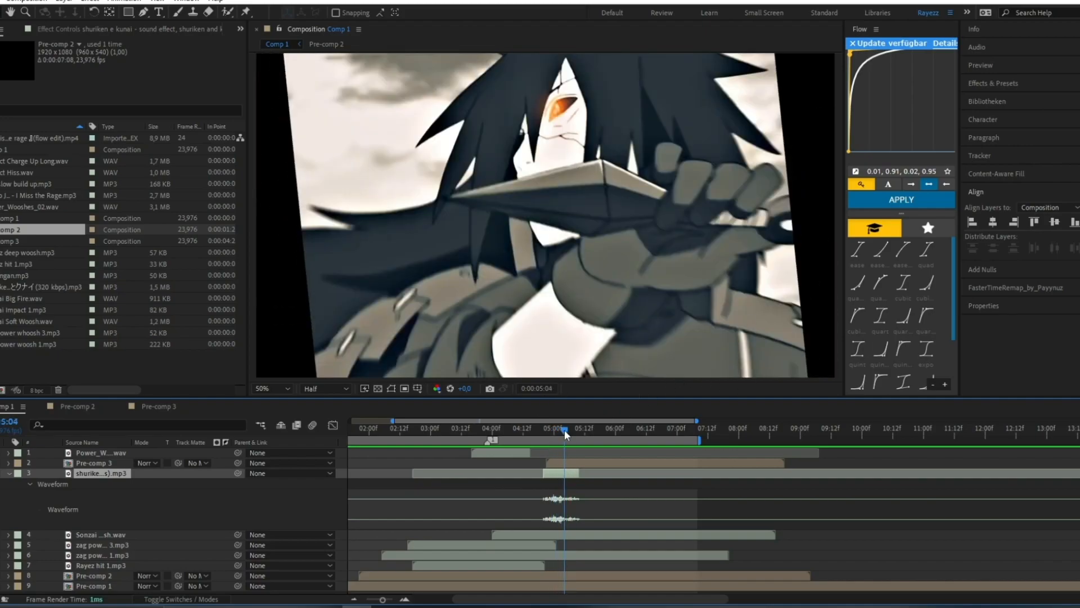
left_click_drag(564, 429, 532, 429)
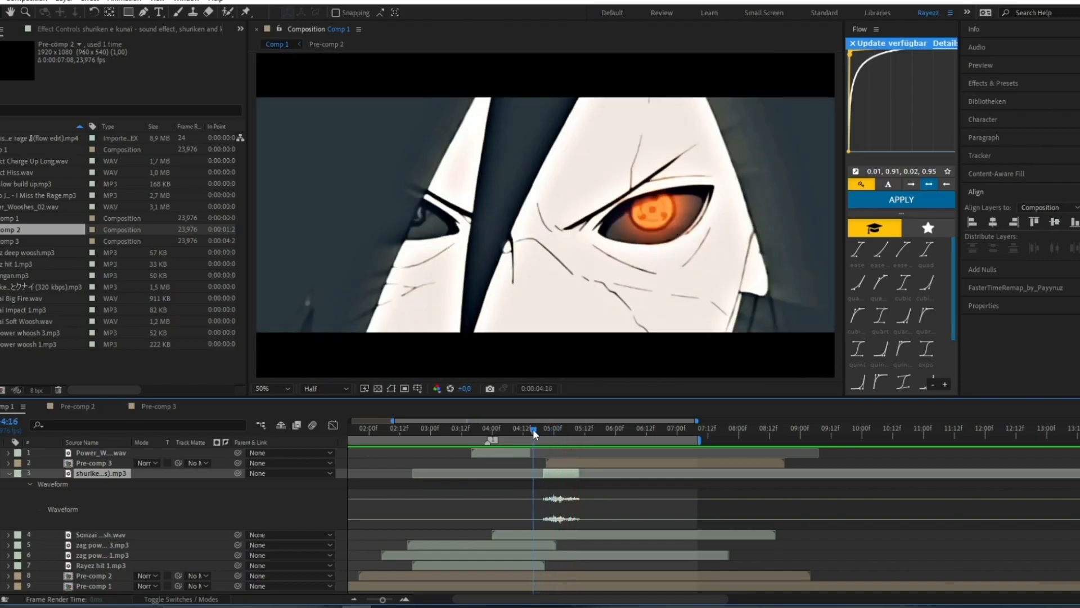
left_click(553, 428)
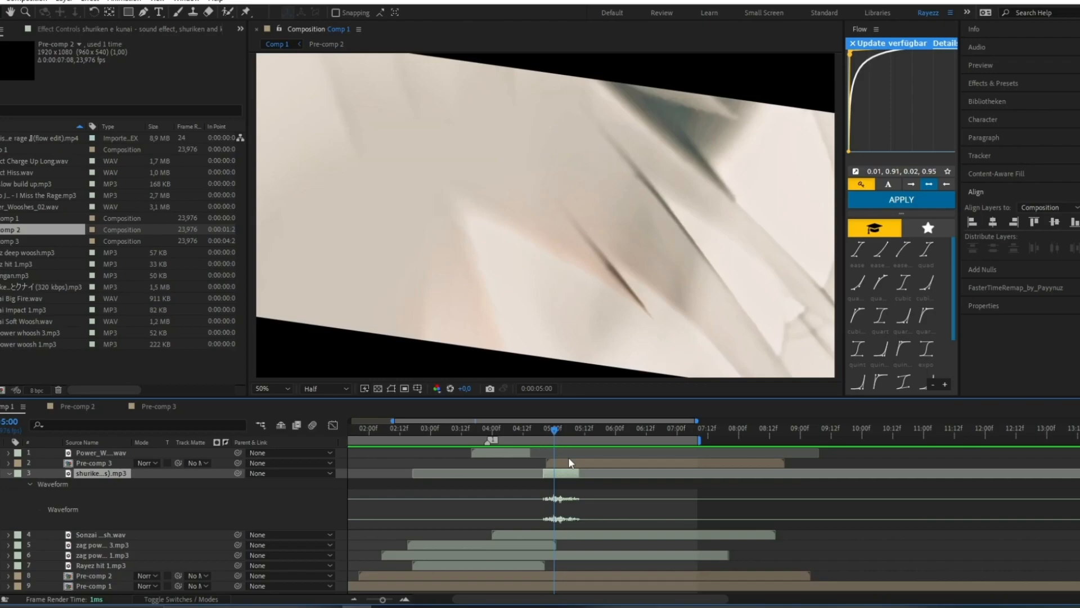
Review the Pre-comp 3 waveform against the frames around 6 seconds, and replay from about 0:00:04:00
left_click_drag(556, 430, 611, 455)
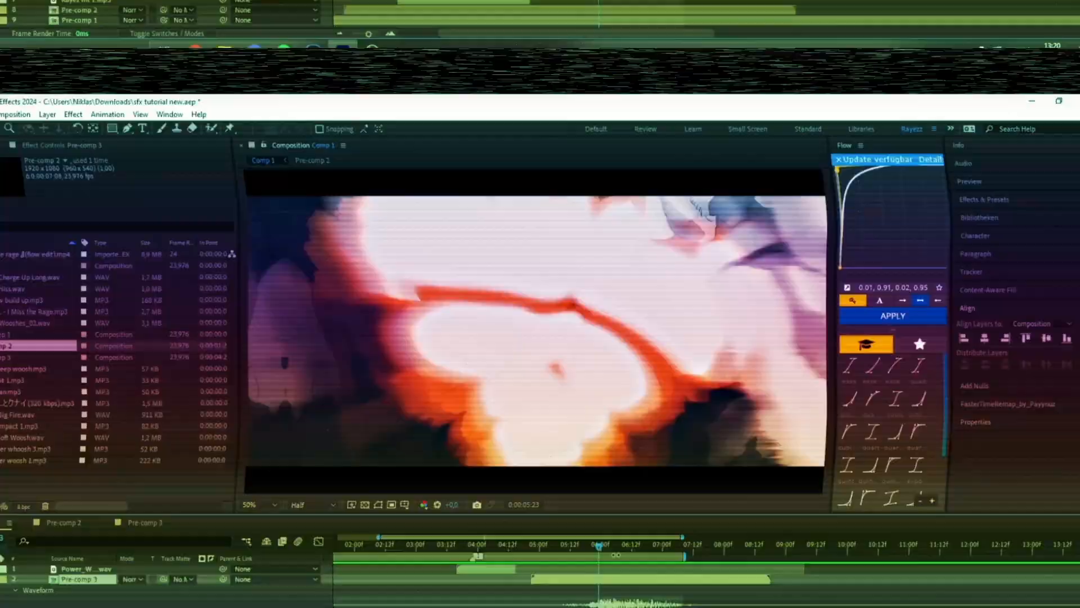
left_click_drag(616, 555, 602, 572)
double_click(605, 578)
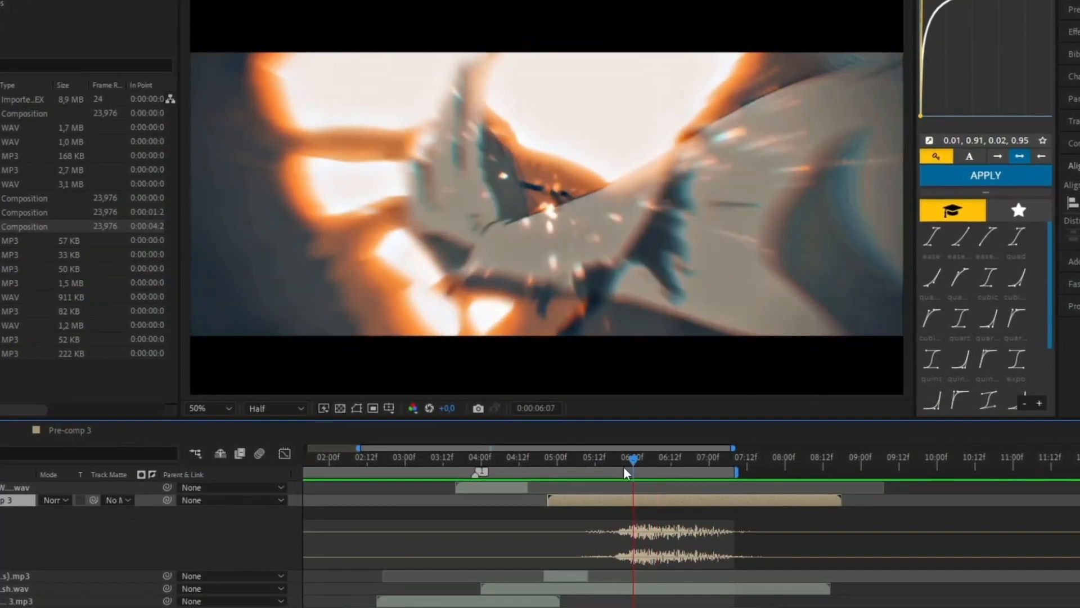
left_click_drag(626, 472, 478, 501)
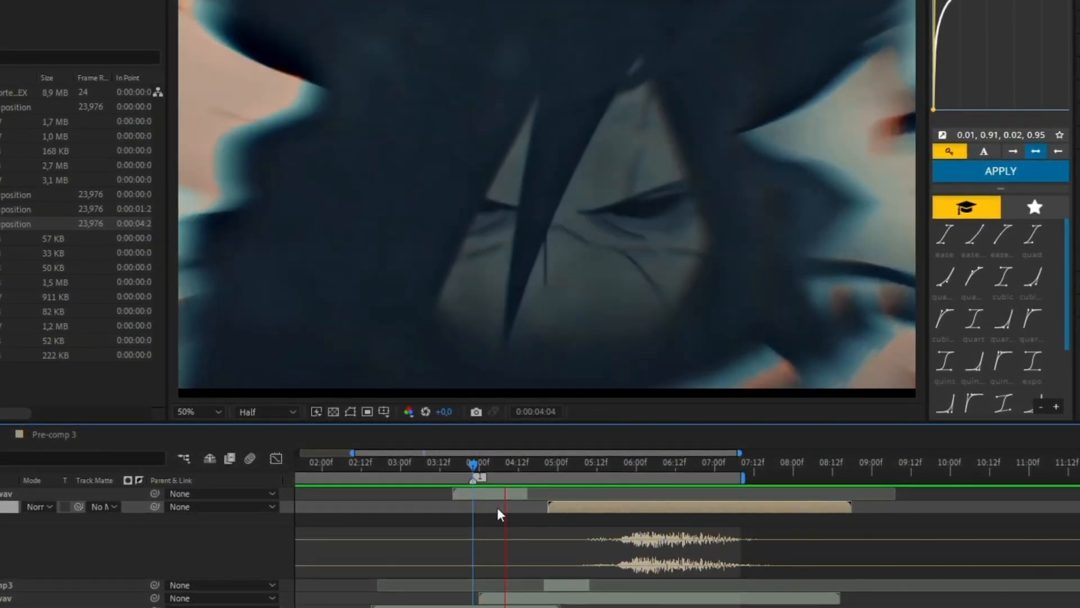